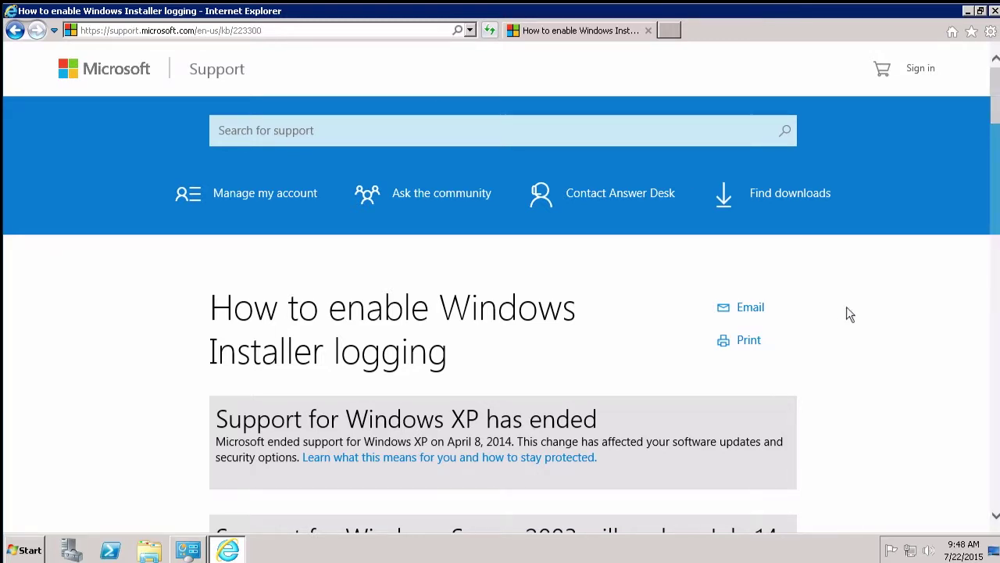
From the Windows Installer logging article, run the Microsoft Fix it download that enables Windows Installer logging
scroll(847, 309, down, 2)
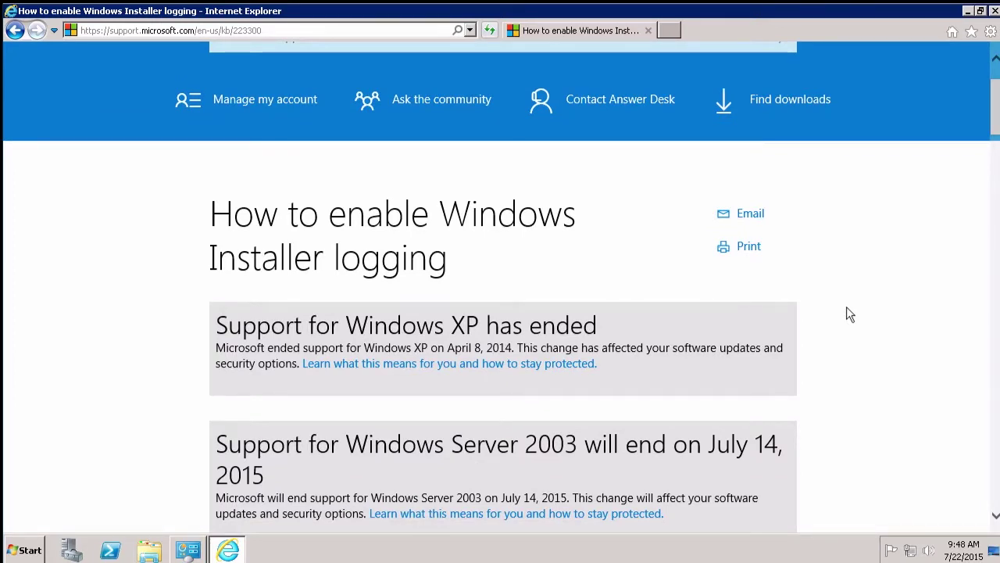
scroll(847, 309, down, 5)
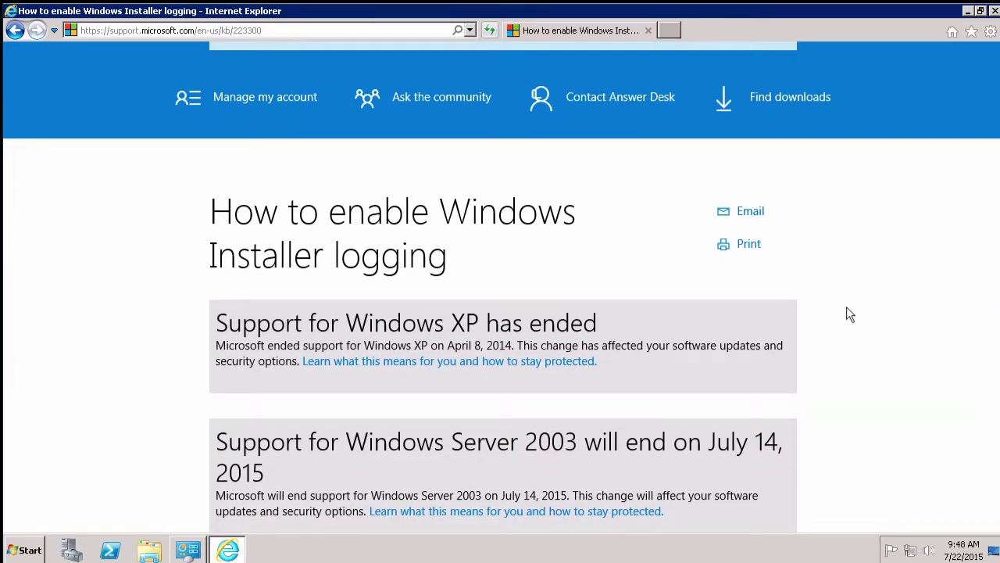
scroll(847, 309, down, 5)
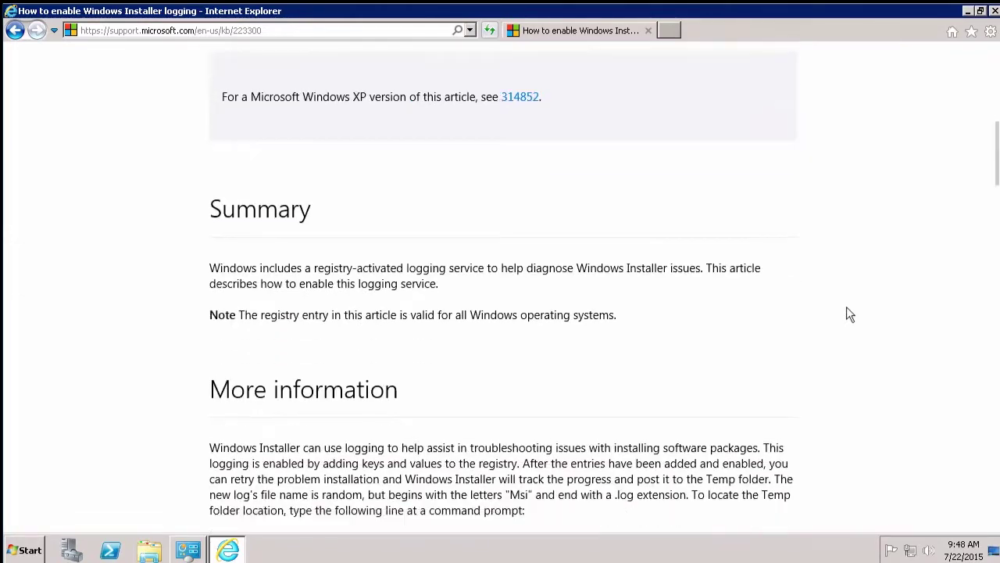
scroll(846, 306, down, 2)
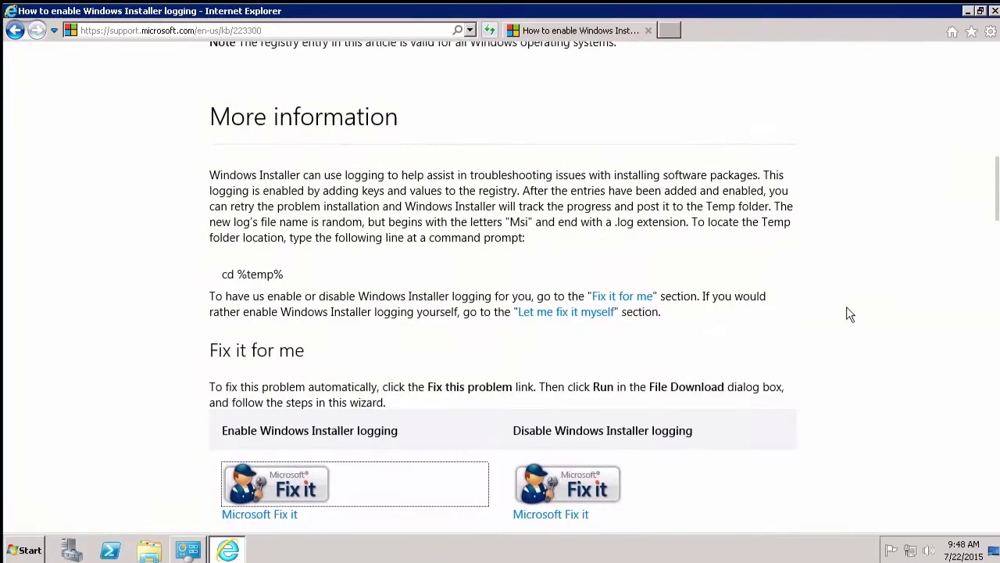
scroll(846, 306, down, 1)
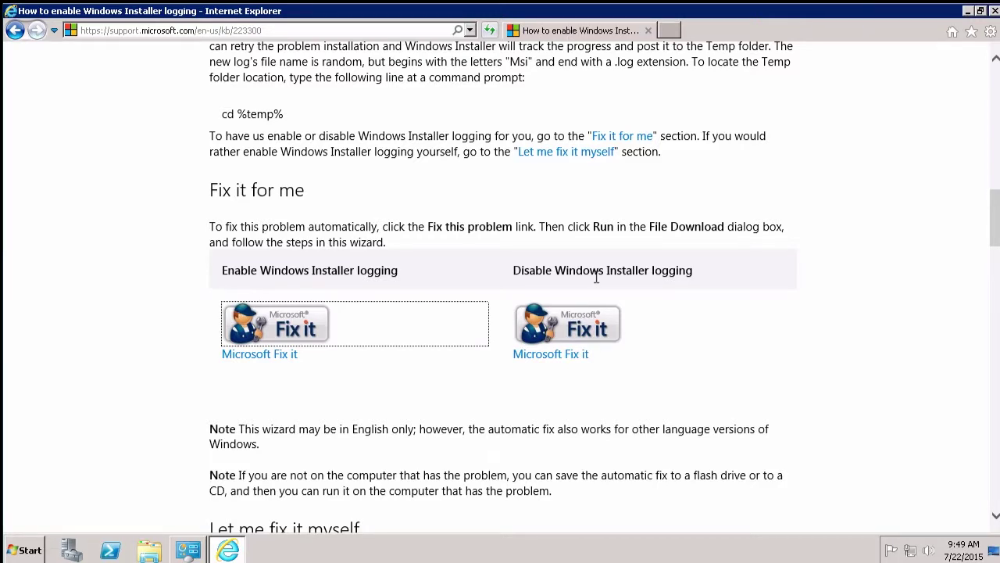
click(298, 332)
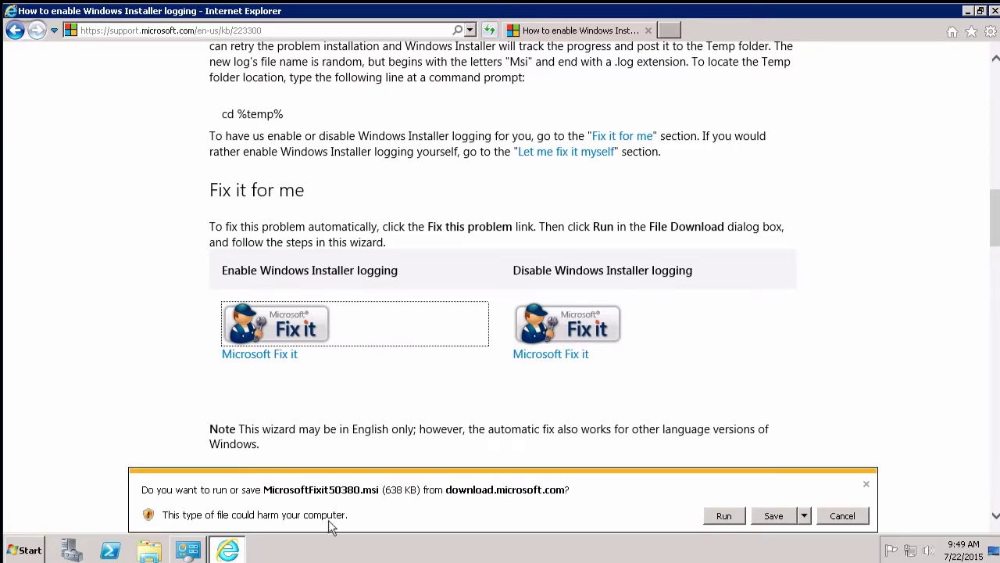
click(724, 520)
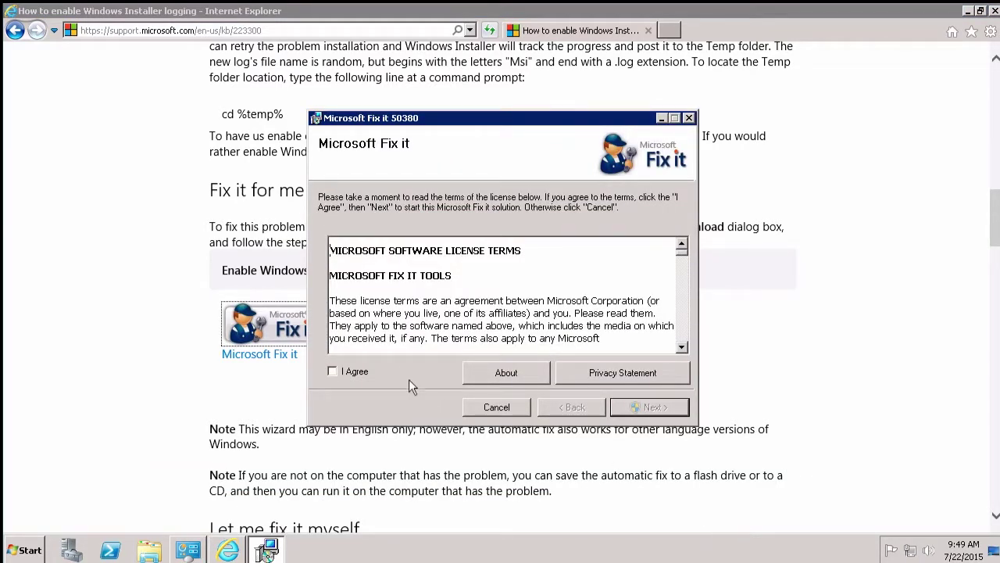
Accept the Microsoft Fix it 50380 license terms, allow the installation, and complete and close the wizard
click(351, 371)
click(638, 407)
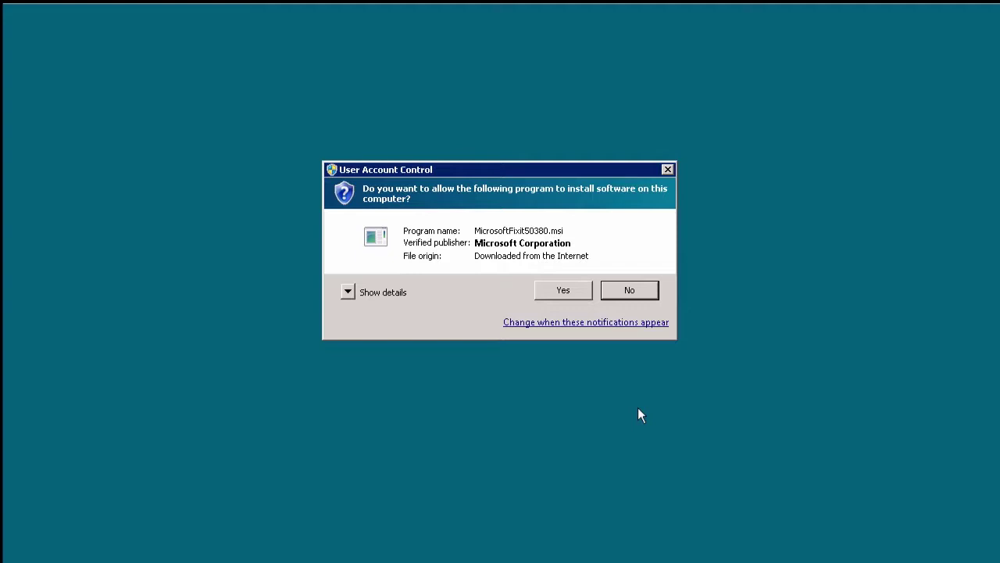
click(564, 290)
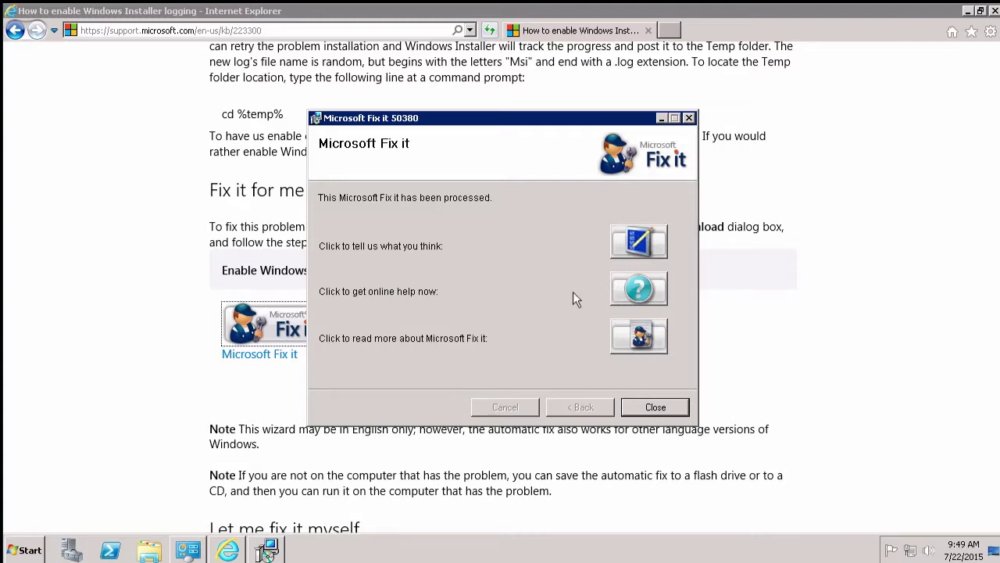
click(654, 407)
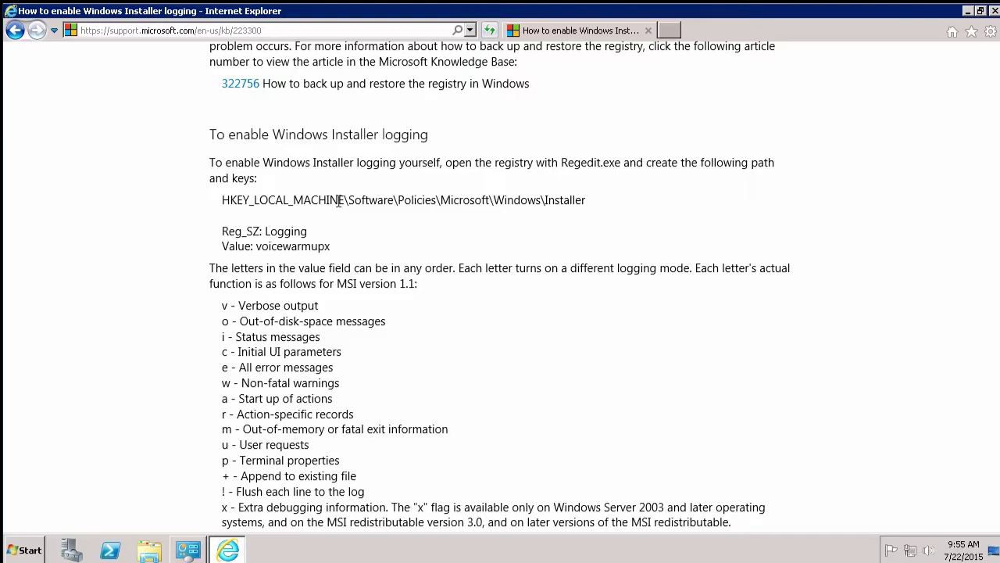
Review the article's manual instructions for enabling logging, then launch regedit and allow it to make changes
scroll(338, 202, down, 3)
scroll(339, 201, up, 3)
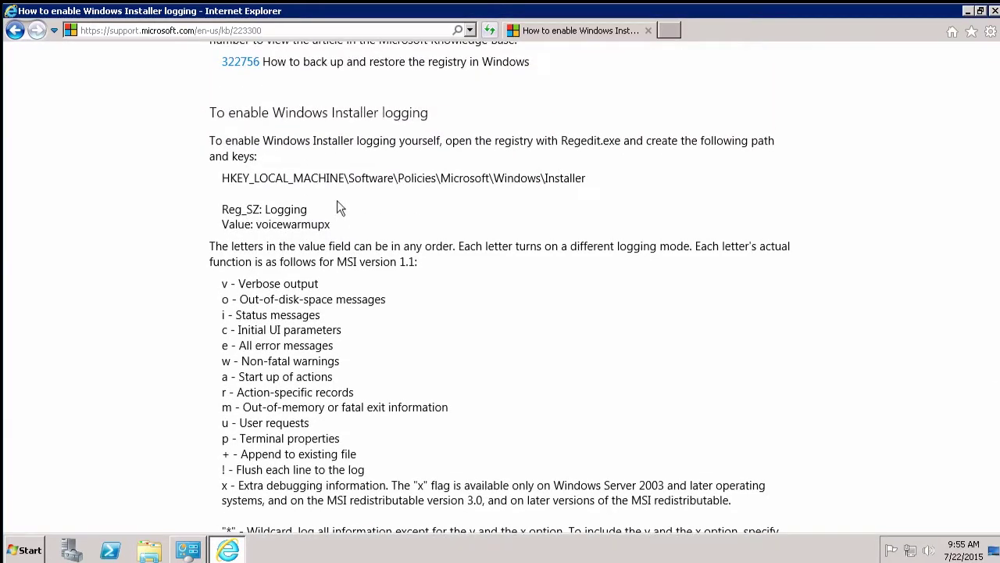
click(17, 552)
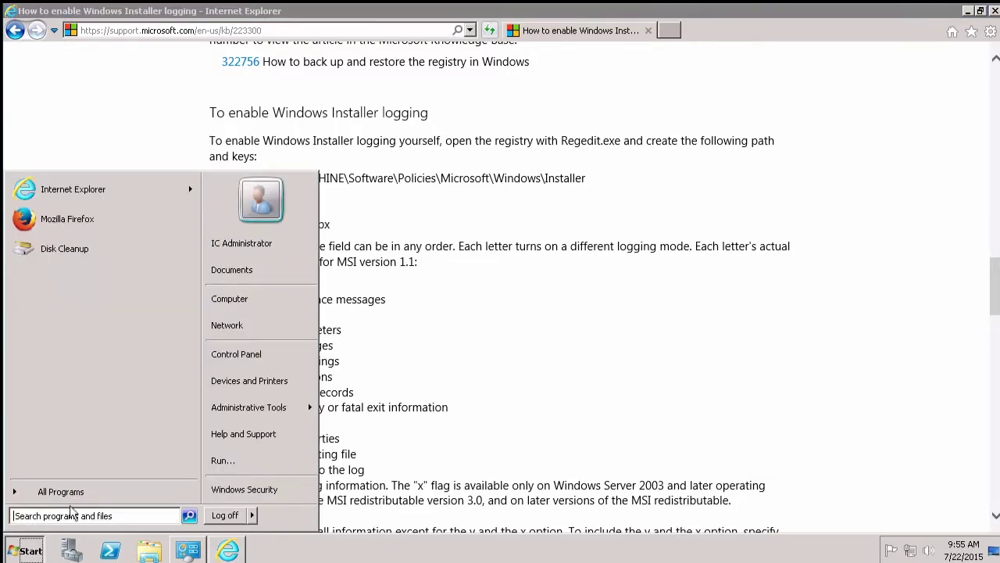
click(222, 458)
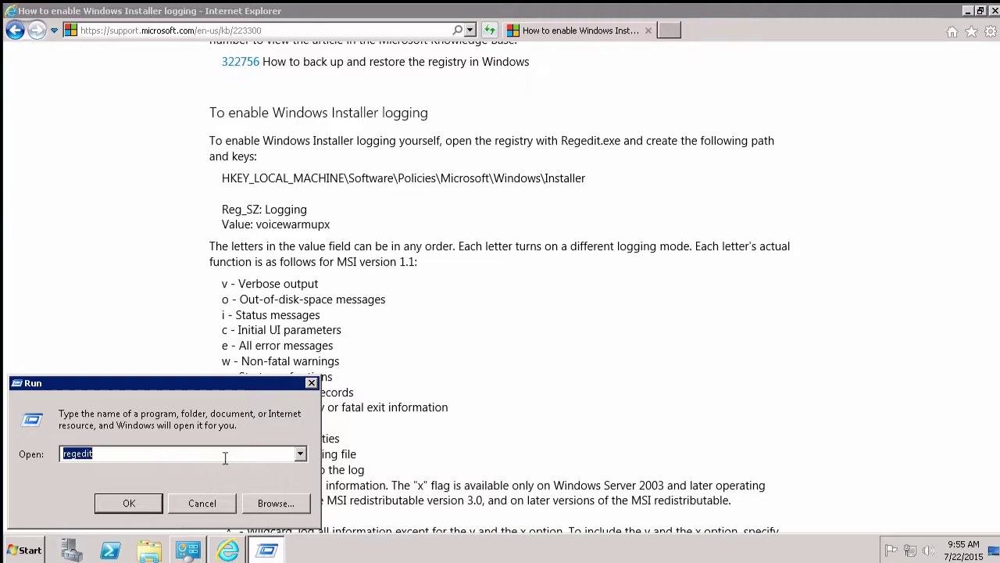
key(Return)
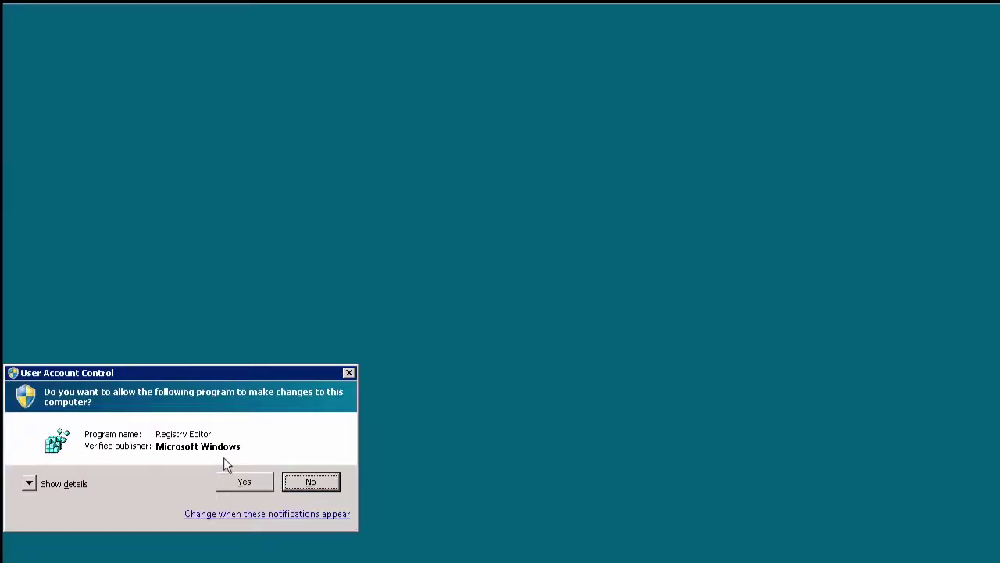
click(244, 482)
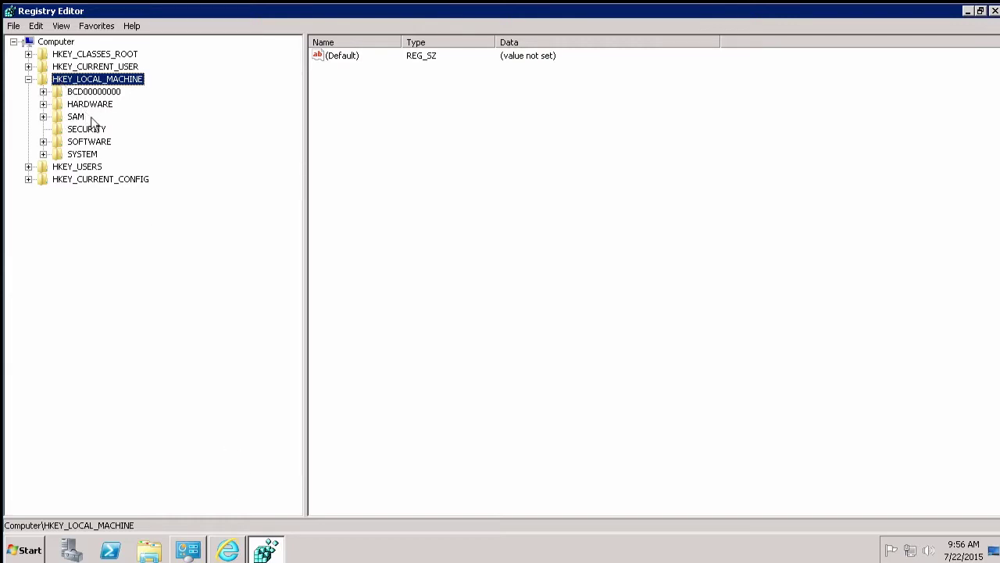
Navigate to the registry key HKEY_LOCAL_MACHINE\SOFTWARE\Policies\Microsoft\Windows\Installer
double_click(89, 143)
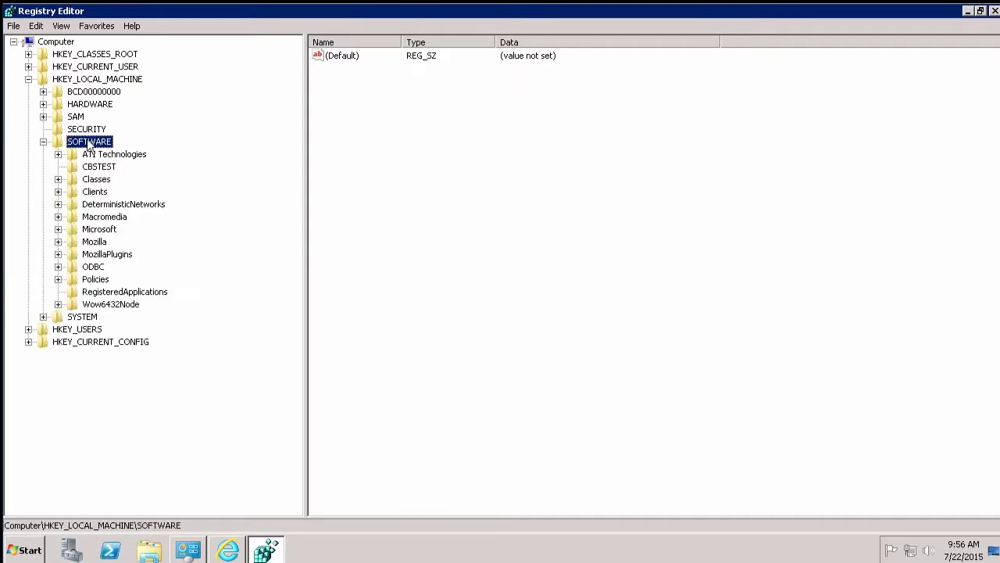
double_click(96, 279)
double_click(114, 305)
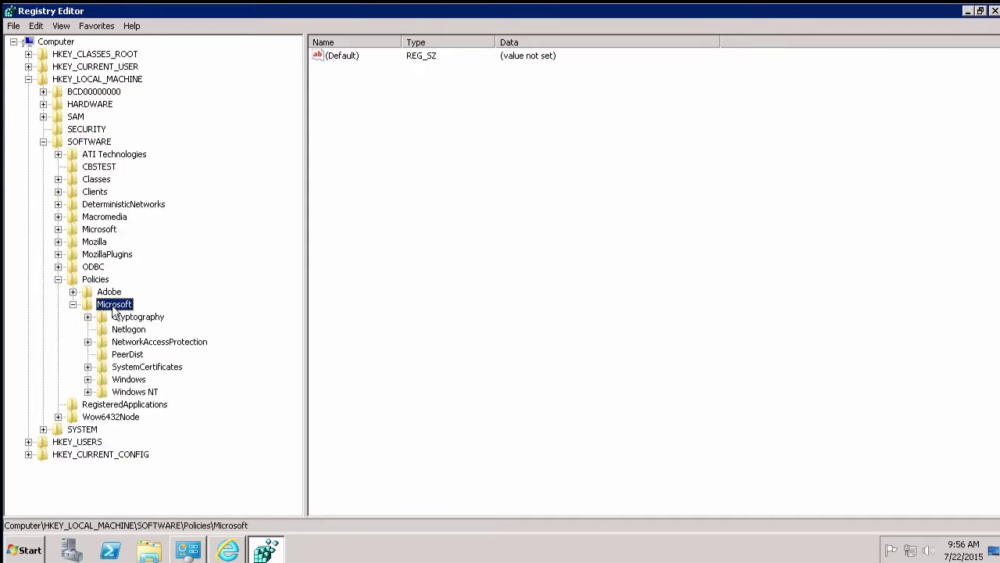
double_click(127, 380)
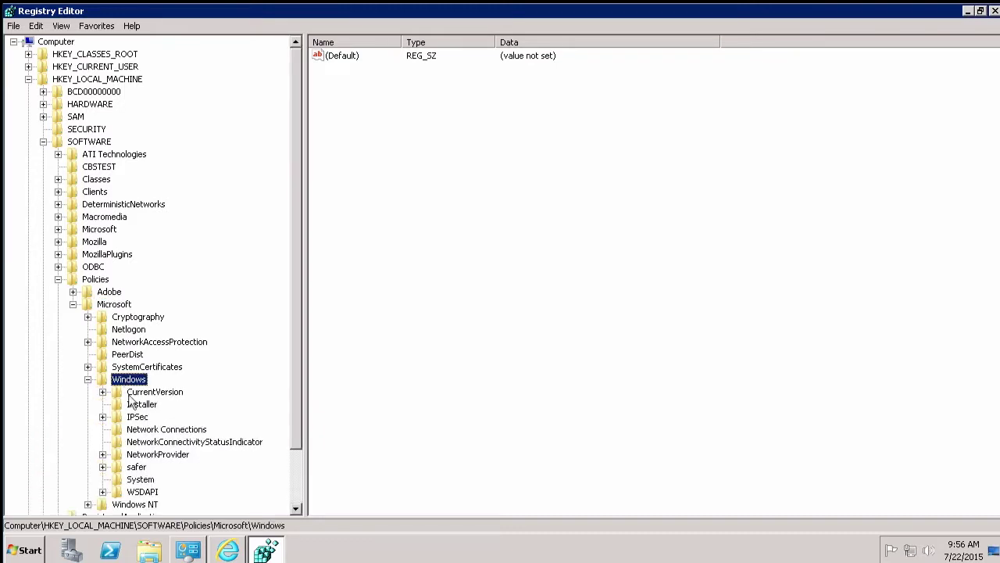
click(133, 405)
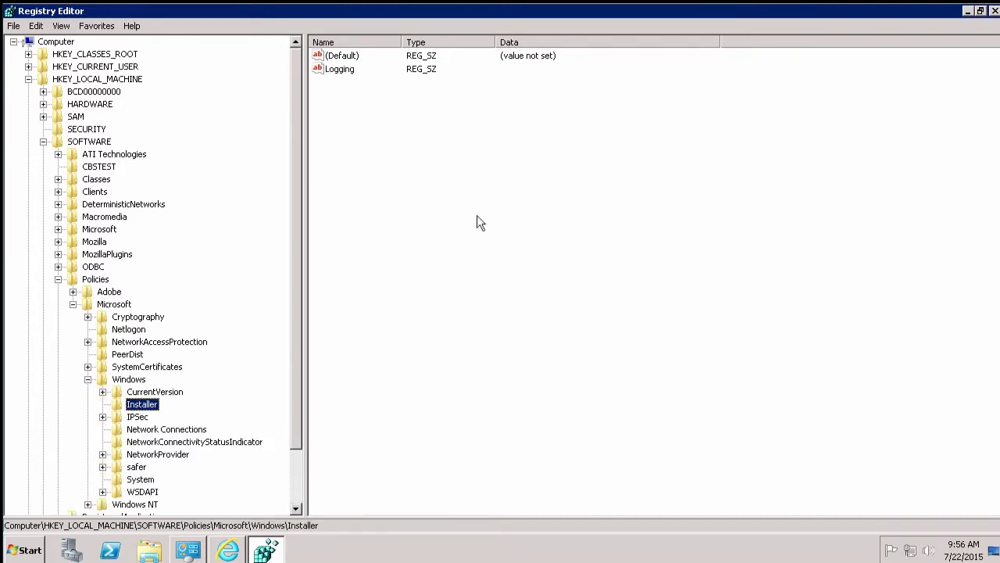
Set the Installer key's Logging string value to voicewarmupx, copied from the Microsoft support article in Internet Explorer
click(344, 72)
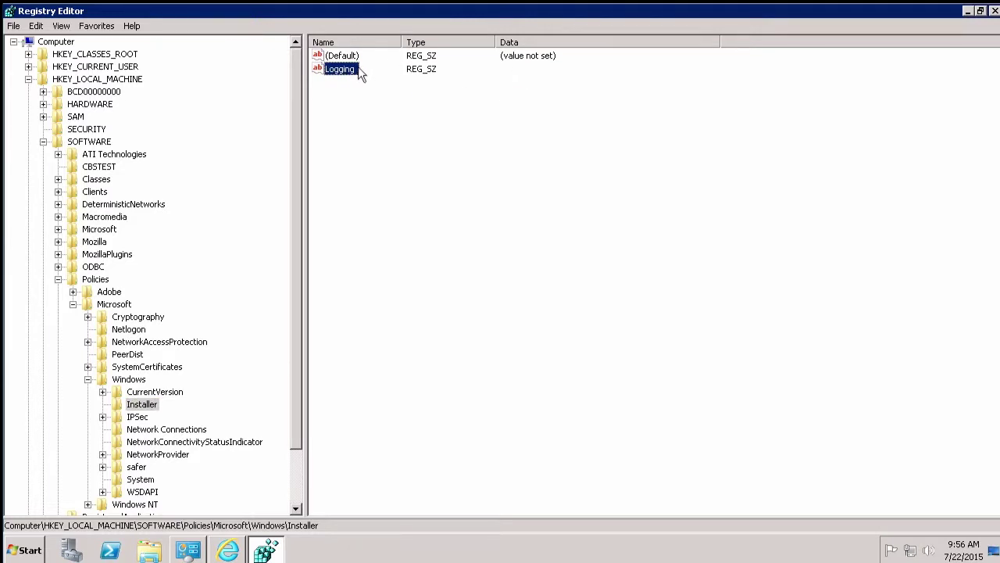
double_click(344, 70)
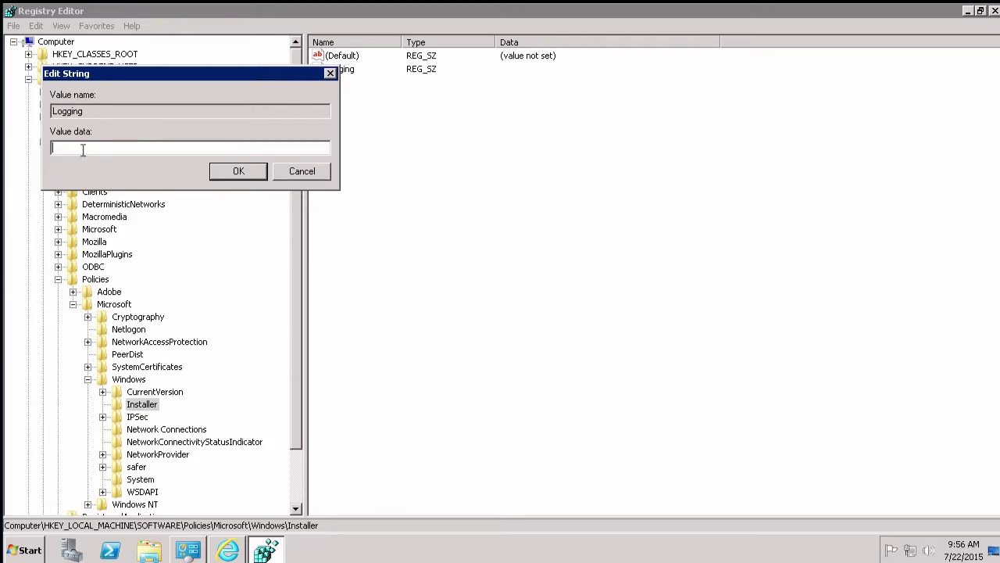
click(228, 551)
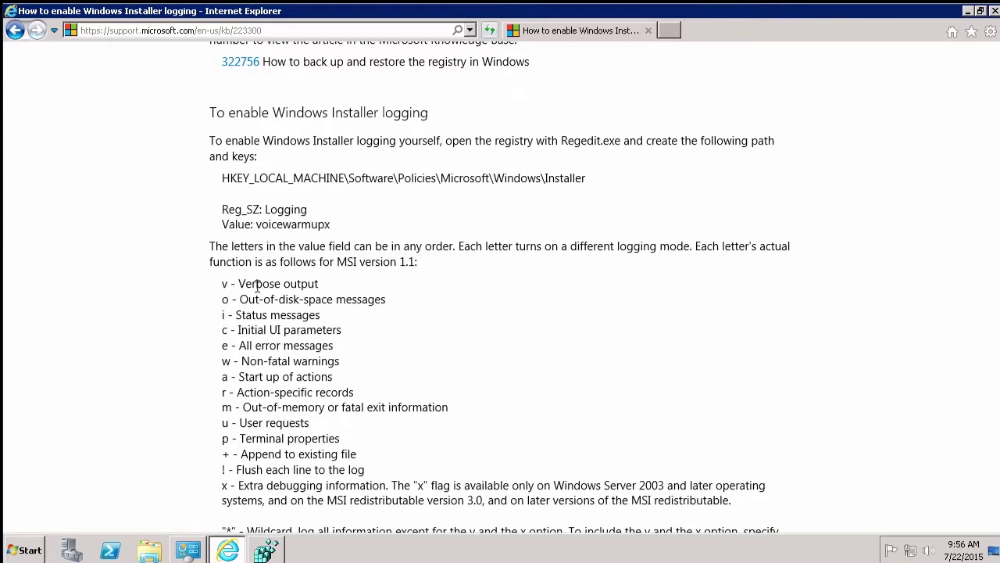
scroll(409, 344, down, 2)
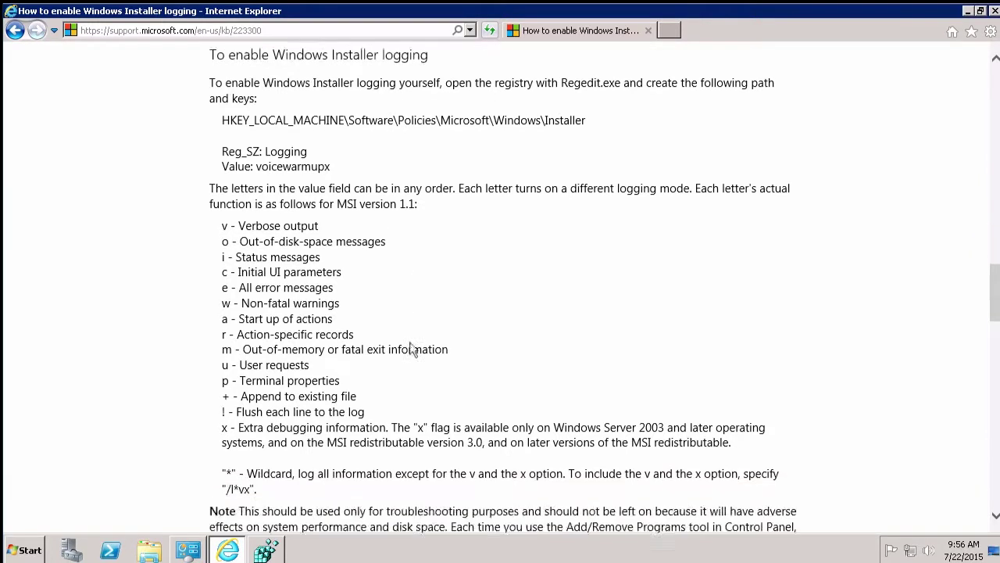
scroll(409, 342, down, 1)
scroll(409, 342, up, 2)
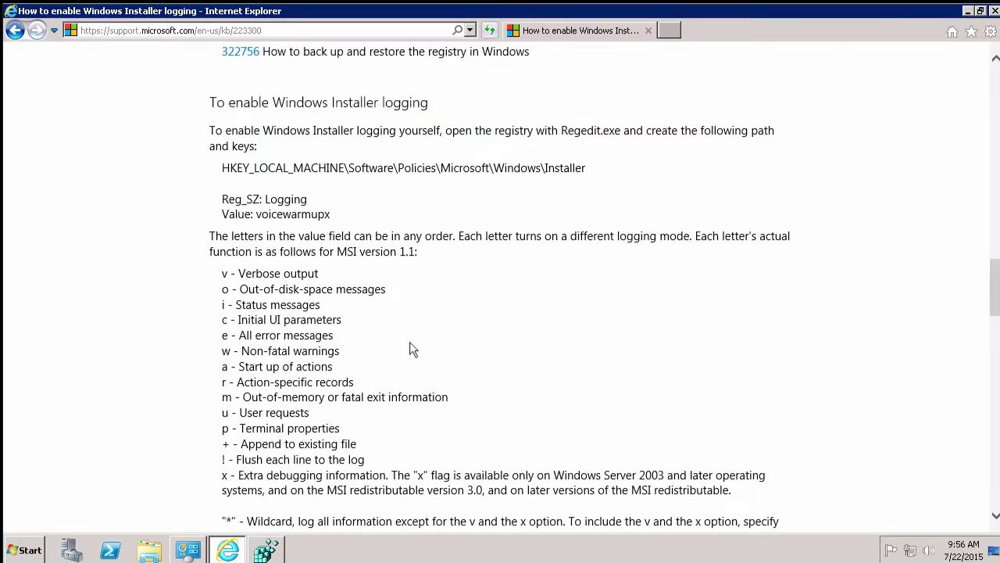
double_click(281, 216)
key(ctrl+c)
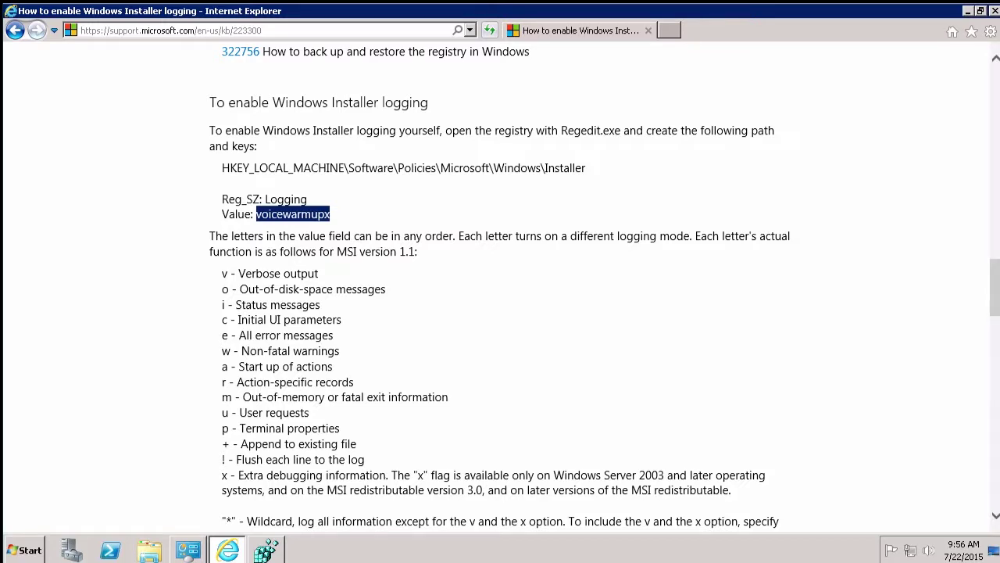
click(265, 550)
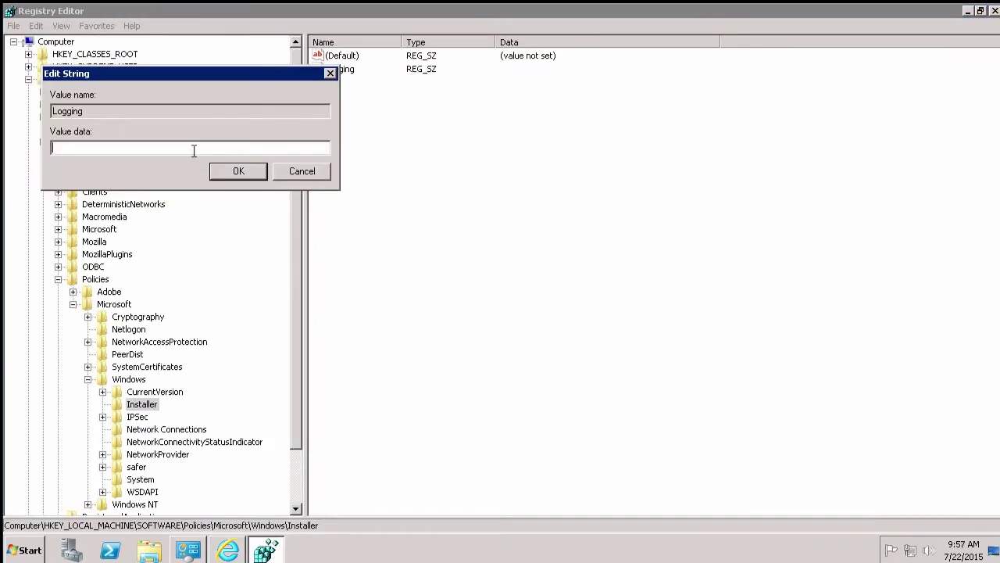
key(ctrl+v)
click(238, 171)
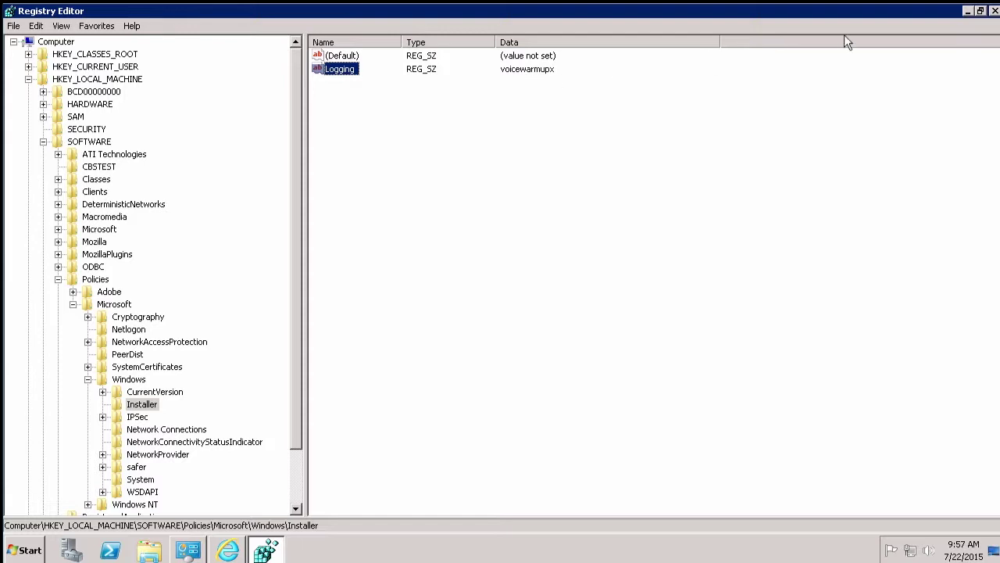
Minimize the registry and browser windows, launch ICUserApps_64bit_2015_R3.msi from the IC_UserApps_64bit network folder, and minimize that folder
click(968, 11)
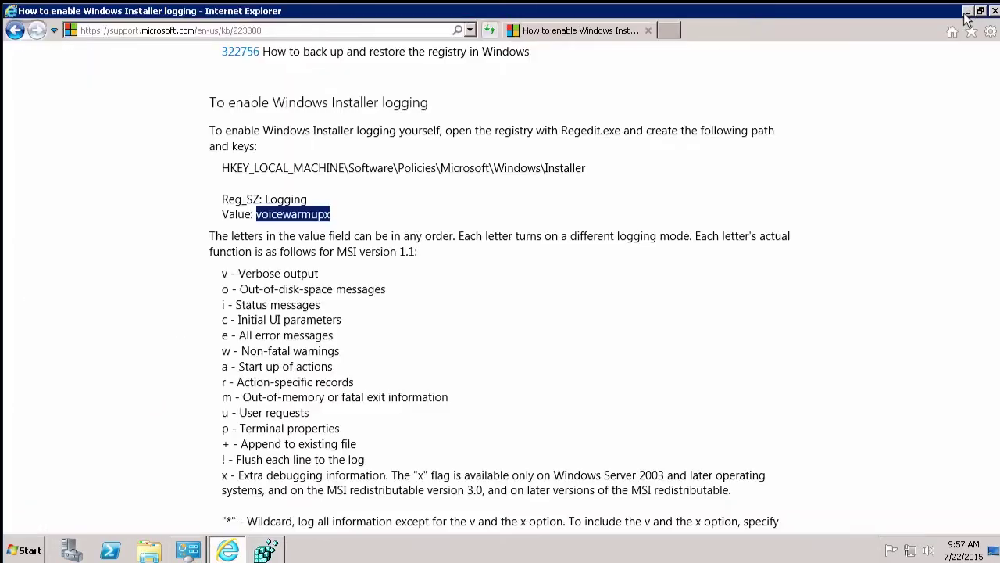
click(966, 12)
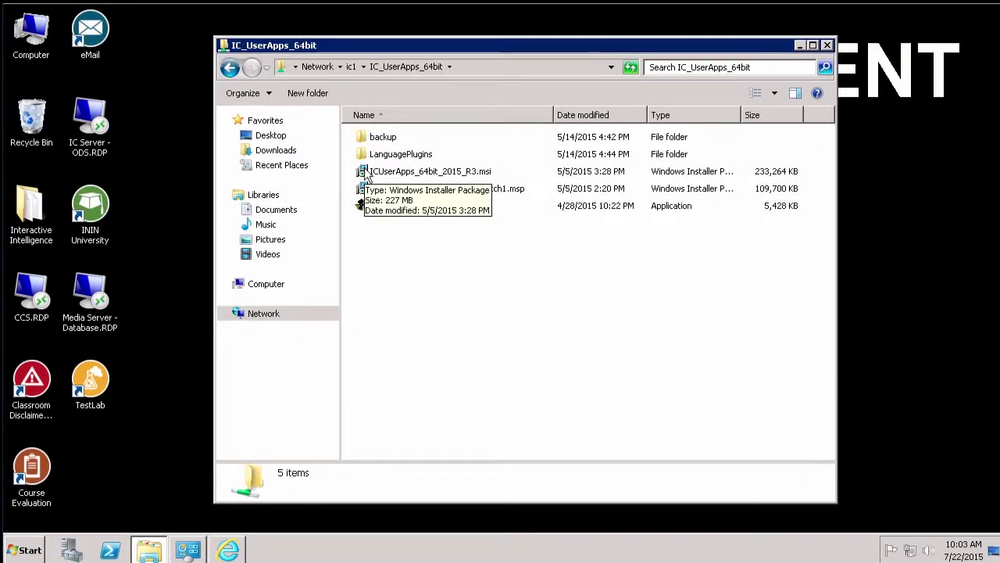
click(366, 174)
double_click(365, 173)
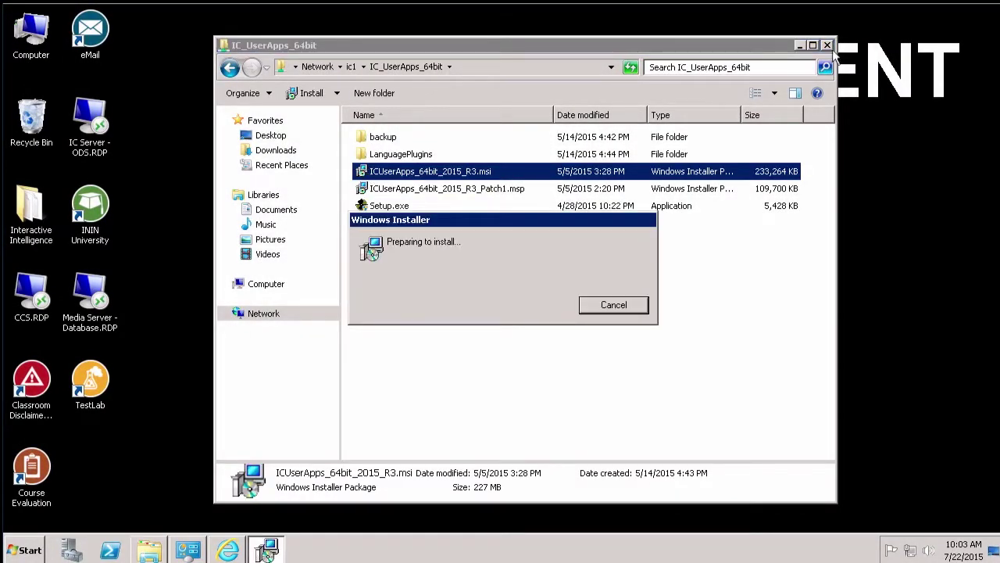
click(799, 46)
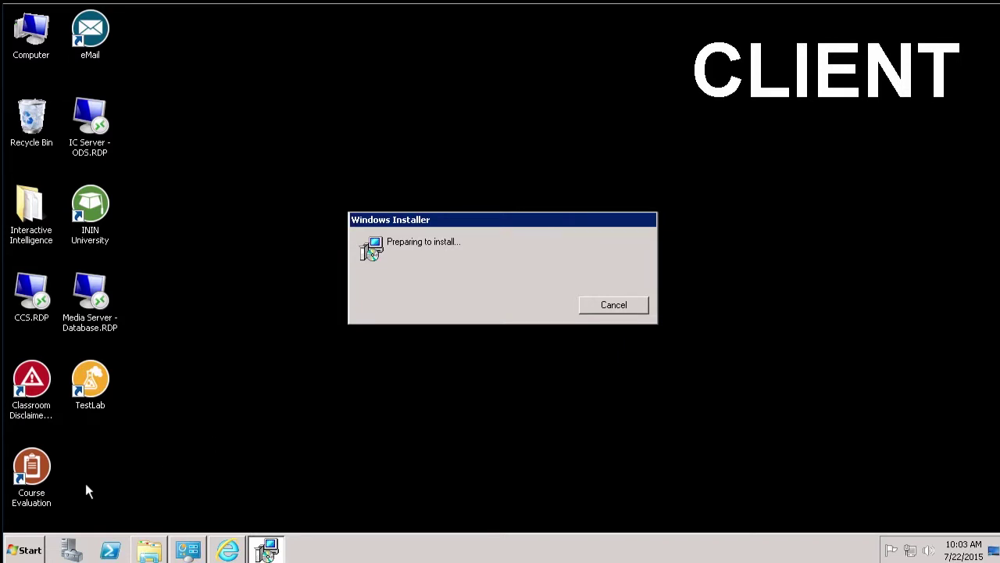
Open the current user's temporary folder by running %TEMP%
click(29, 551)
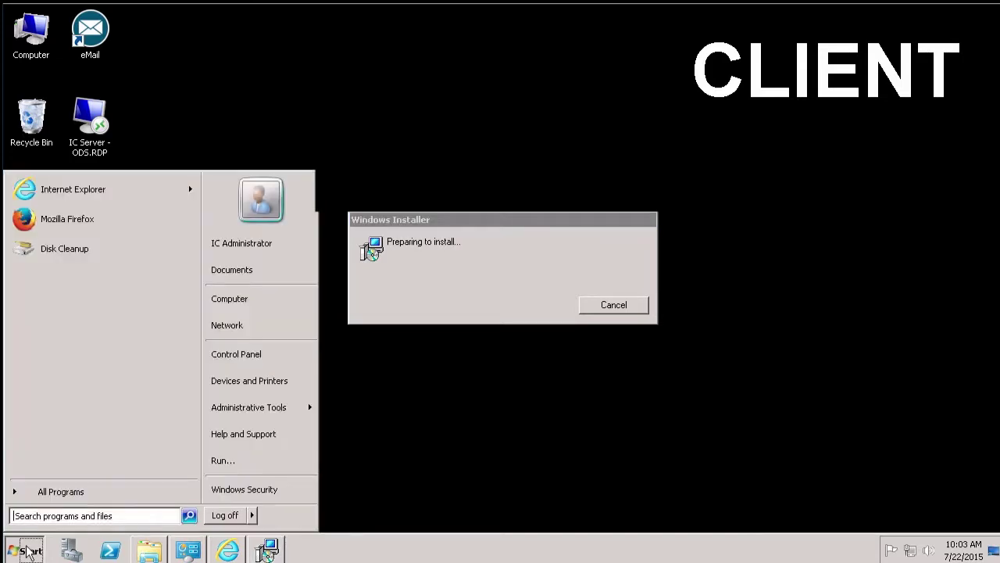
click(219, 461)
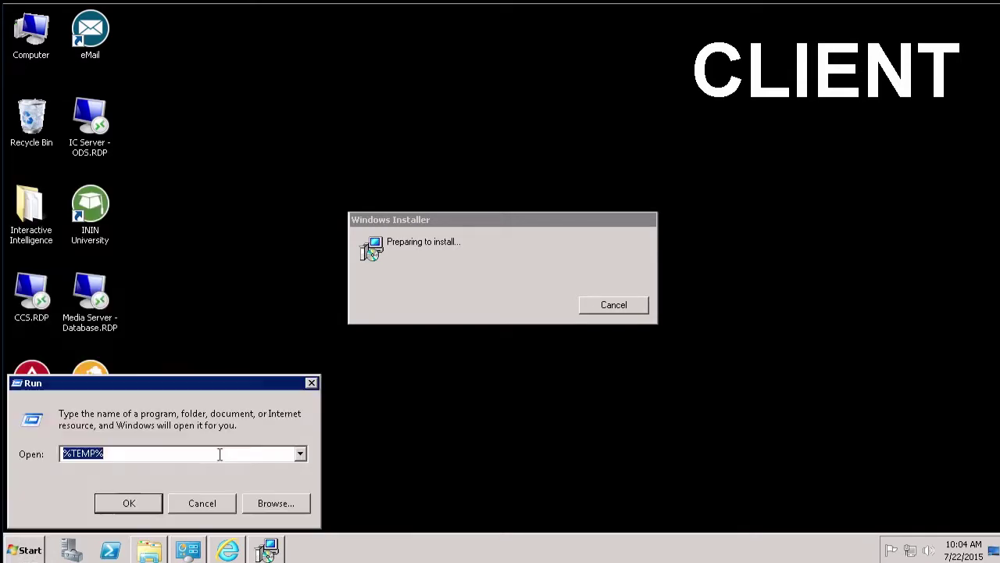
click(146, 453)
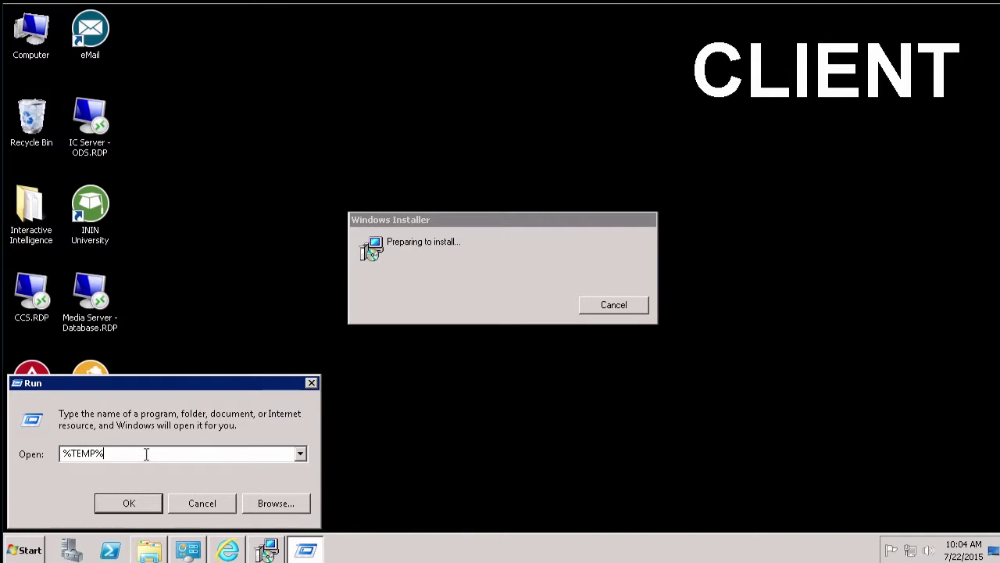
click(129, 504)
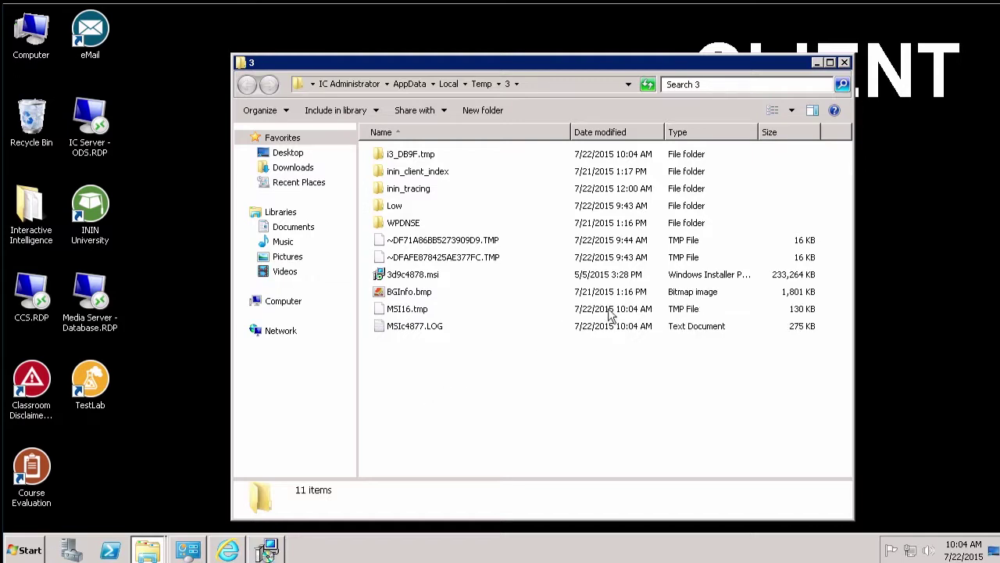
click(612, 312)
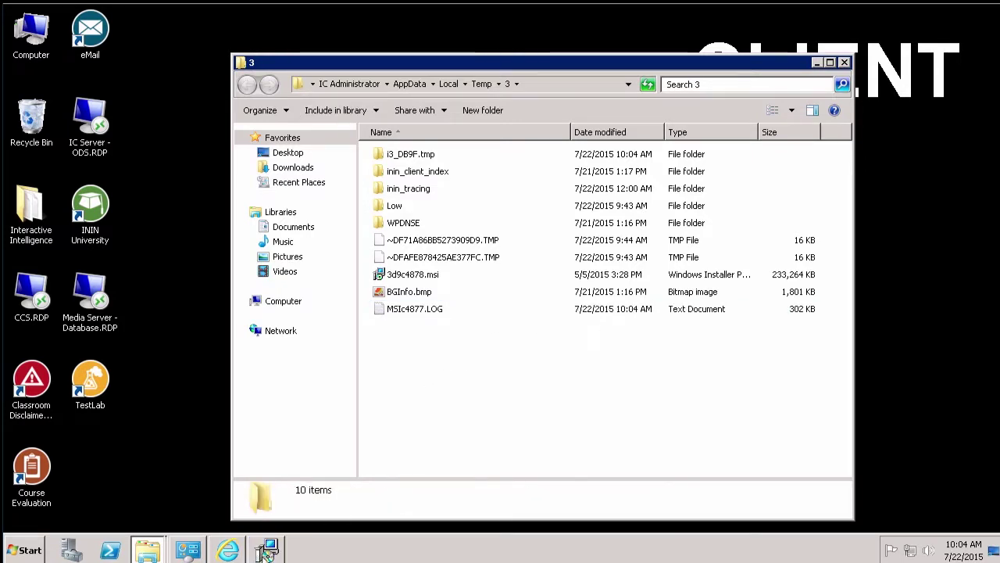
Switch to the IC User Applications (64-bit) setup wizard and advance past the Welcome and Custom Setup pages with the default features
click(267, 550)
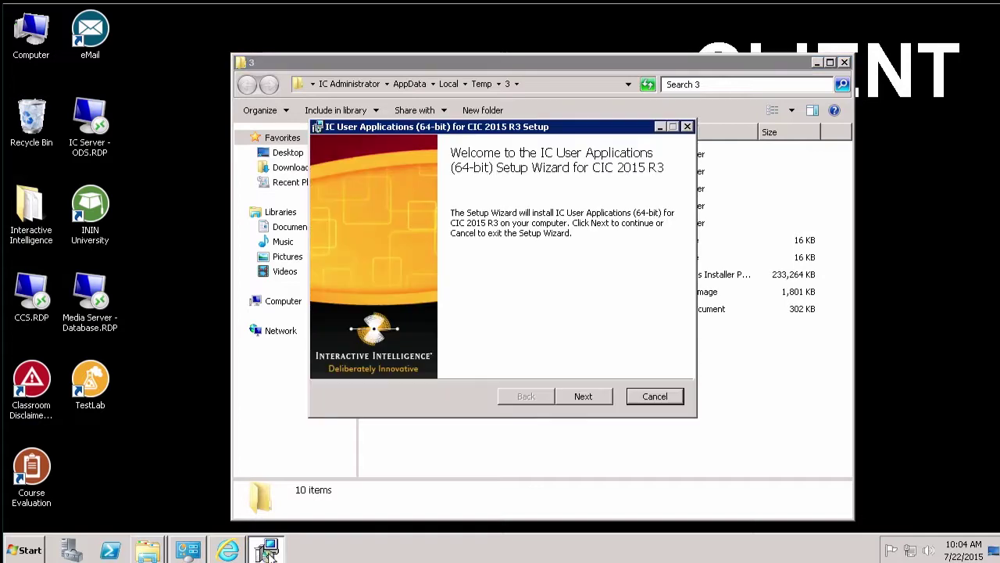
click(582, 397)
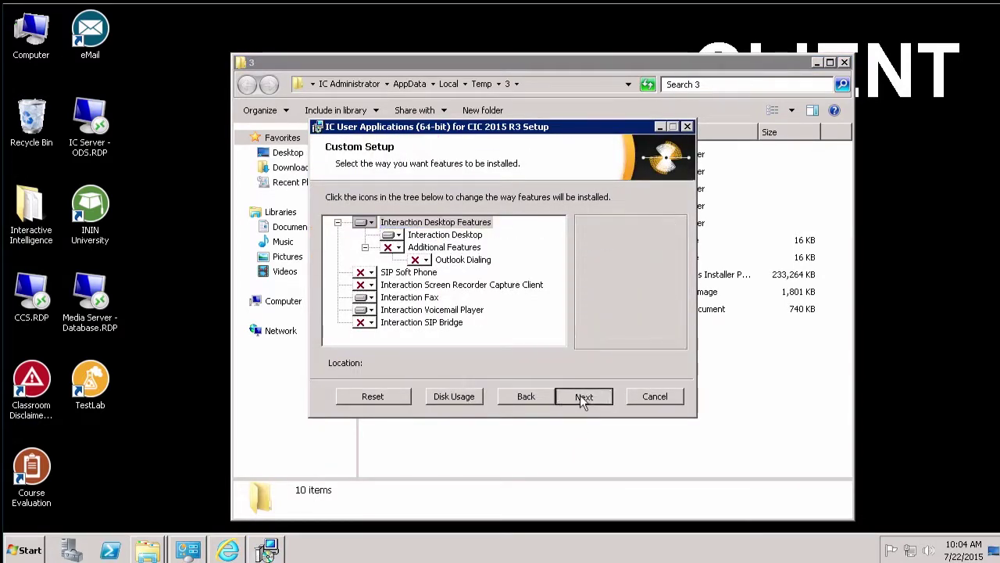
click(584, 397)
click(582, 398)
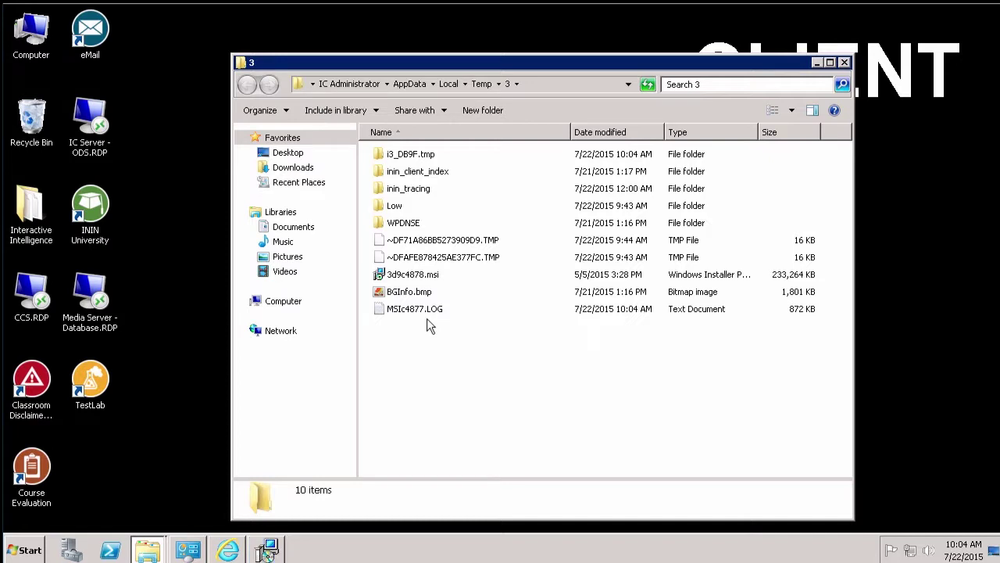
Select the installer log MSIc4877.LOG in the temporary folder
click(407, 311)
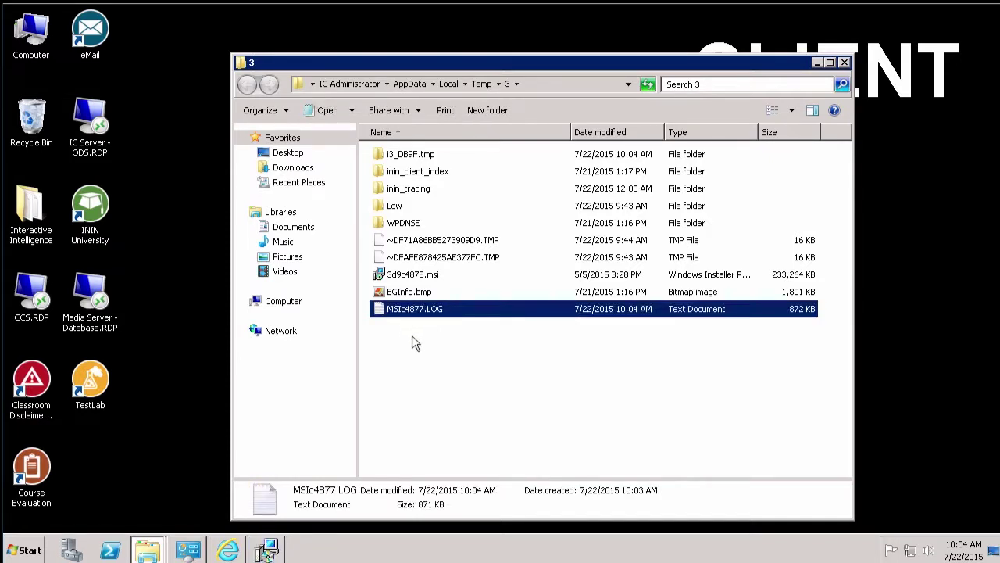